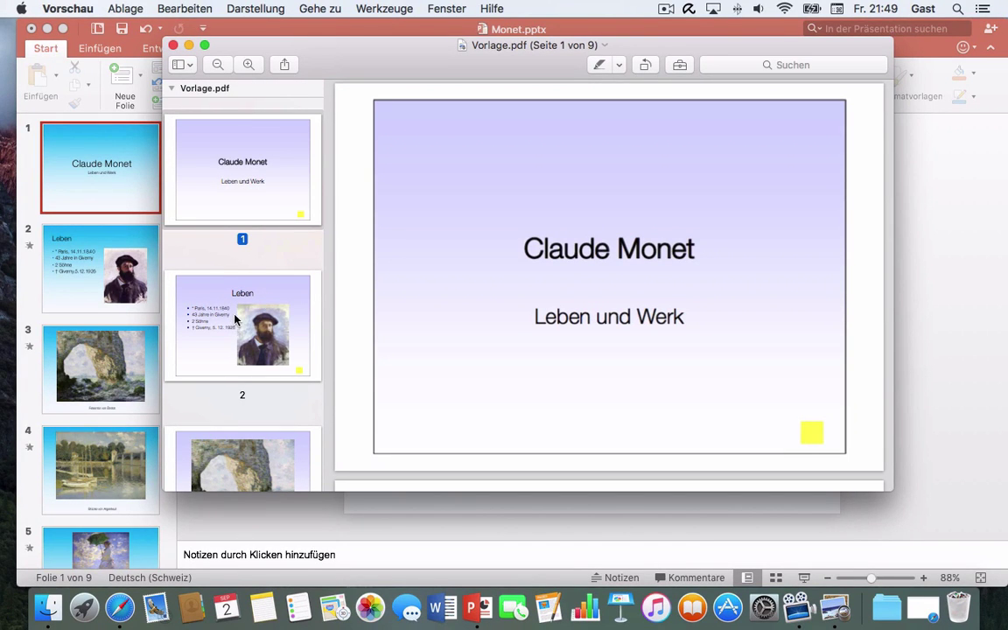
Close the Vorlage.pdf preview to return to the Monet presentation.
{"action": "left_click", "coordinate": [137, 182]}
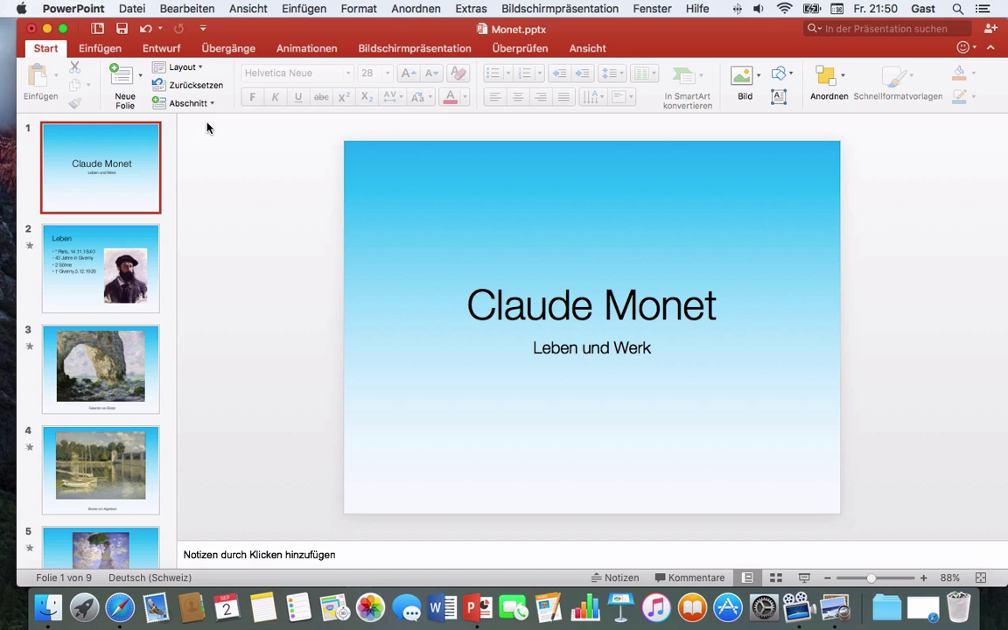
Switch the title slide background from the blue gradient to a picture or texture fill.
{"action": "left_click", "coordinate": [164, 50]}
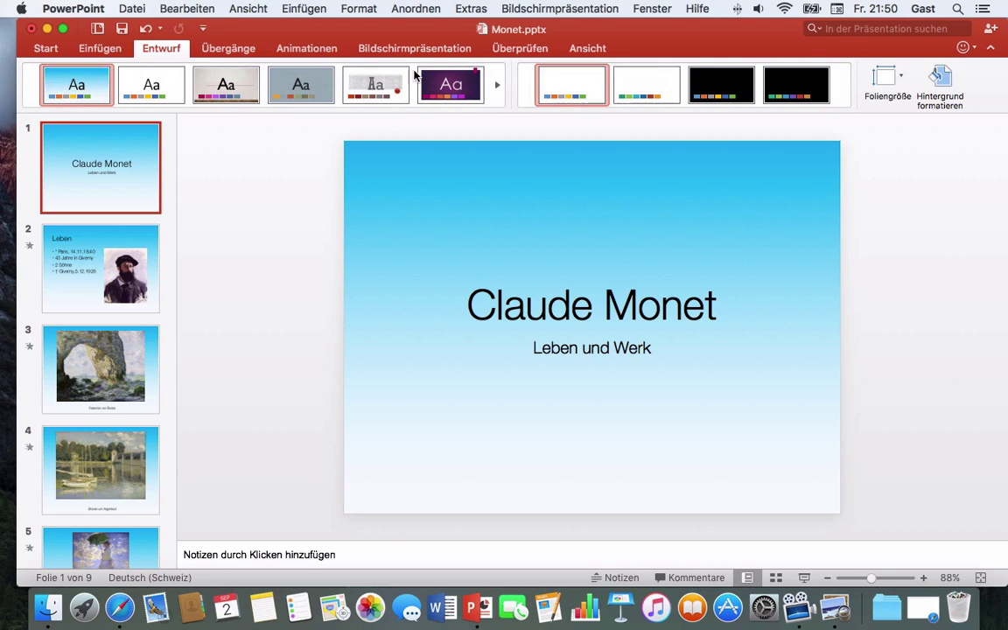
{"action": "left_click", "coordinate": [949, 85]}
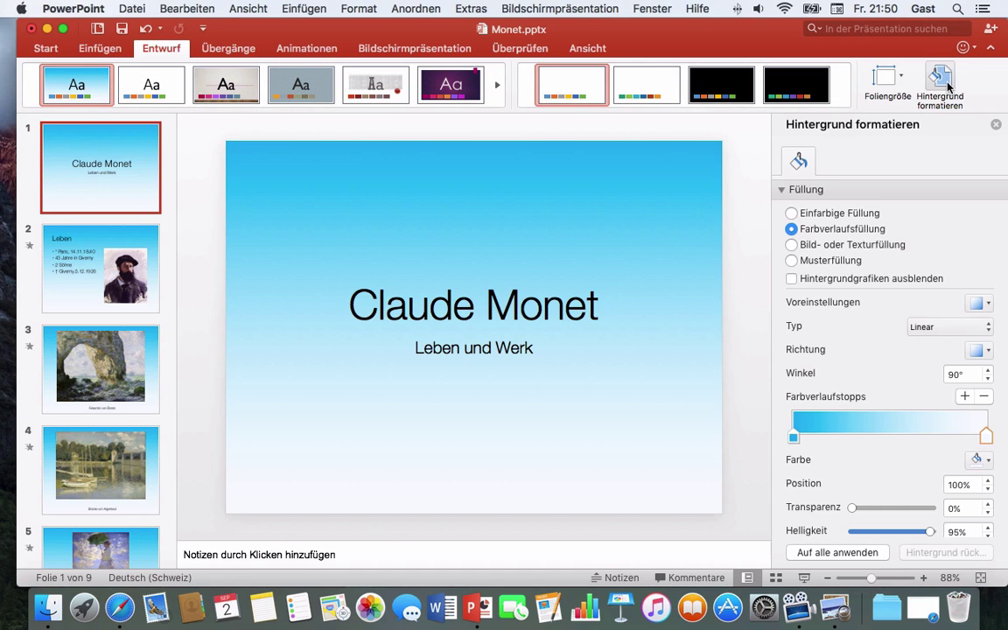
{"action": "left_click", "coordinate": [792, 245]}
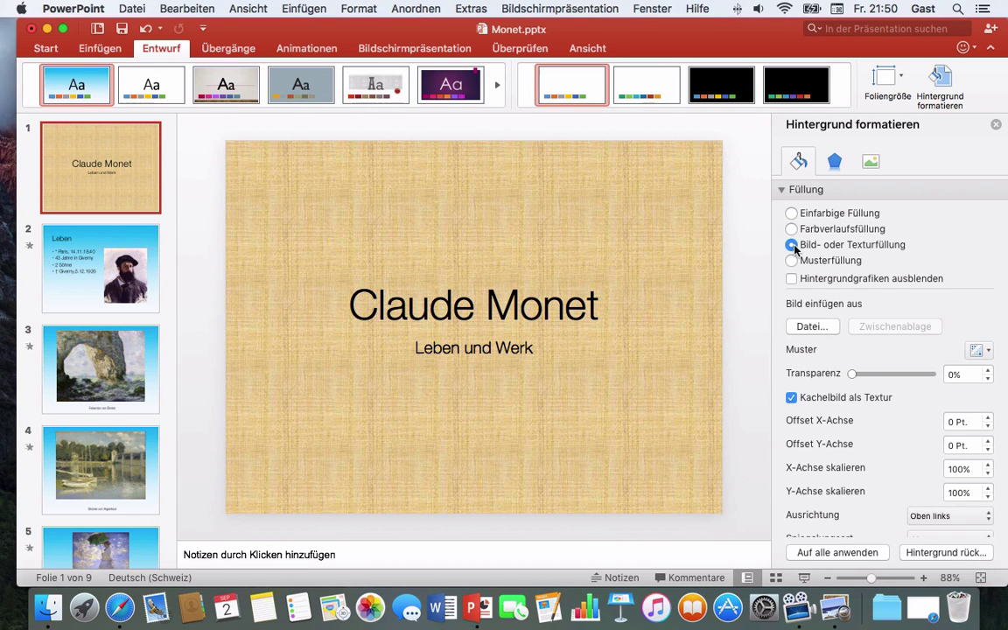
Insert Seerosen.jpg from Monet > Bilder as the title slide's background picture.
{"action": "left_click", "coordinate": [812, 327]}
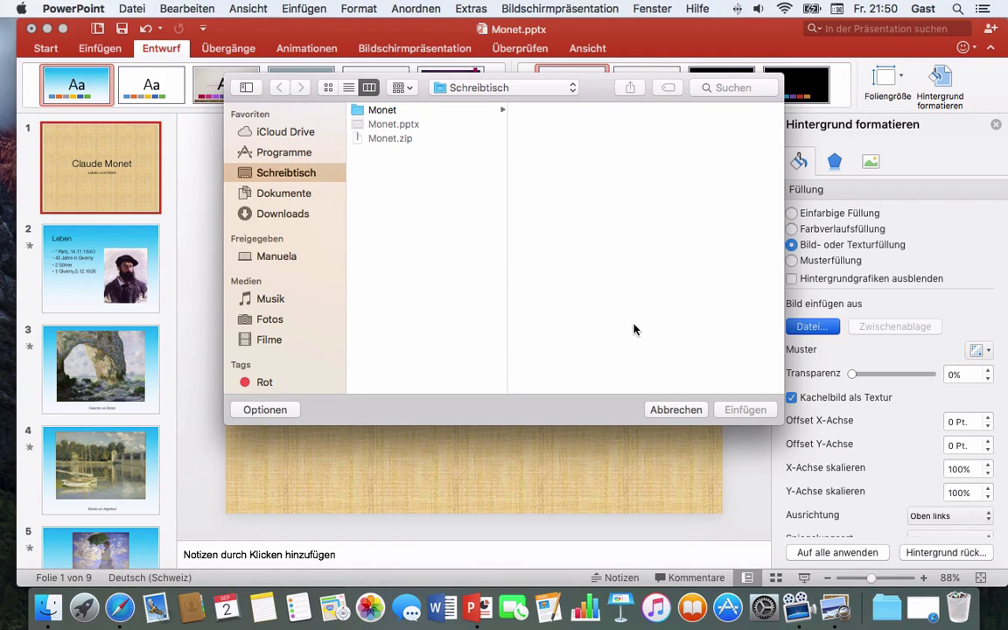
{"action": "left_click", "coordinate": [379, 109]}
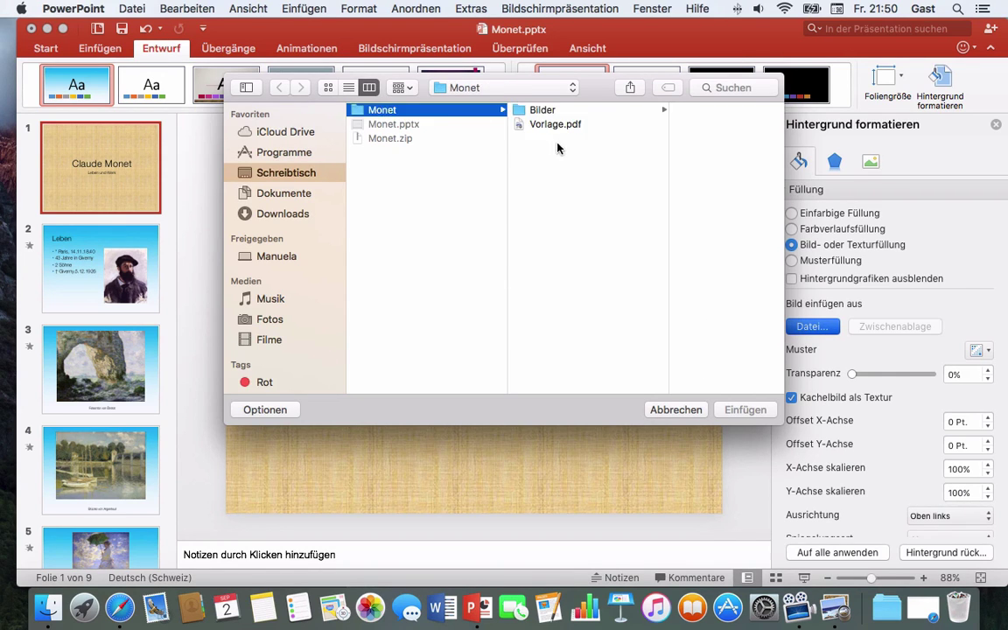
{"action": "left_click", "coordinate": [545, 110]}
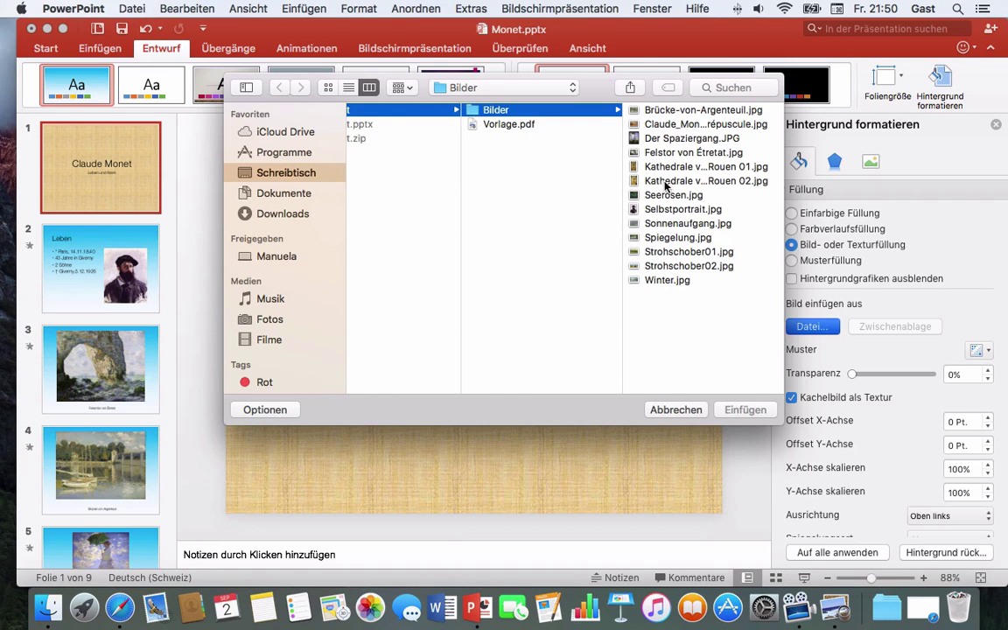
{"action": "left_click", "coordinate": [633, 195]}
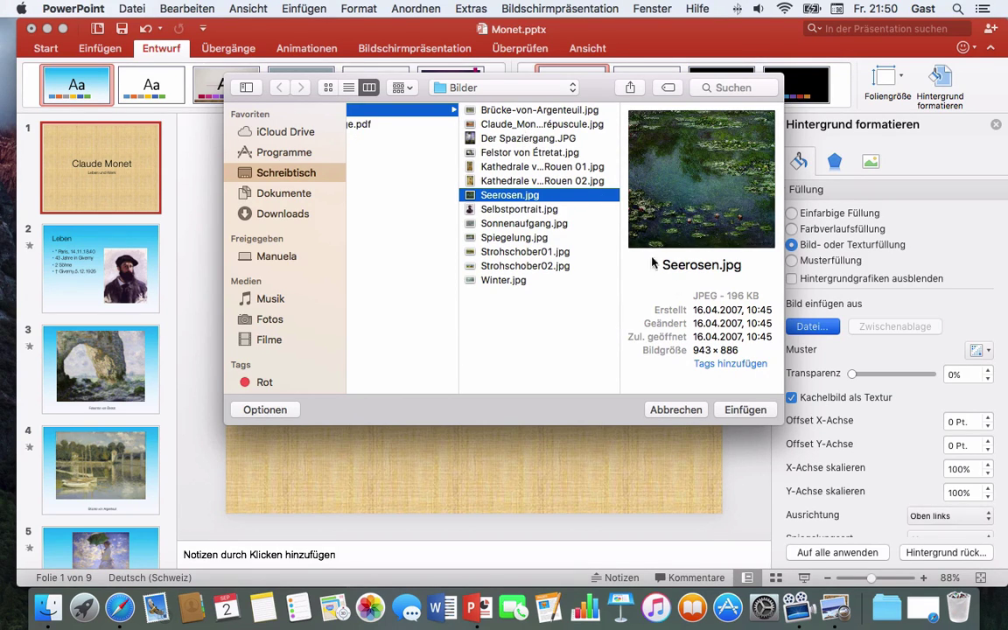
{"action": "left_click", "coordinate": [745, 411]}
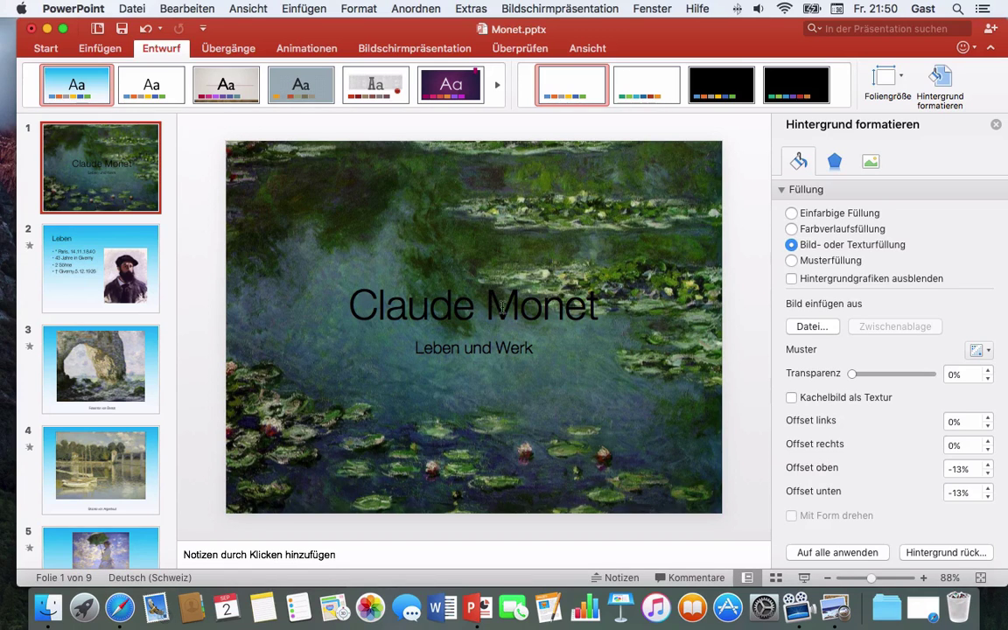
Nudge the 'Claude Monet' title slightly lower and make its text white.
{"action": "left_click", "coordinate": [431, 293]}
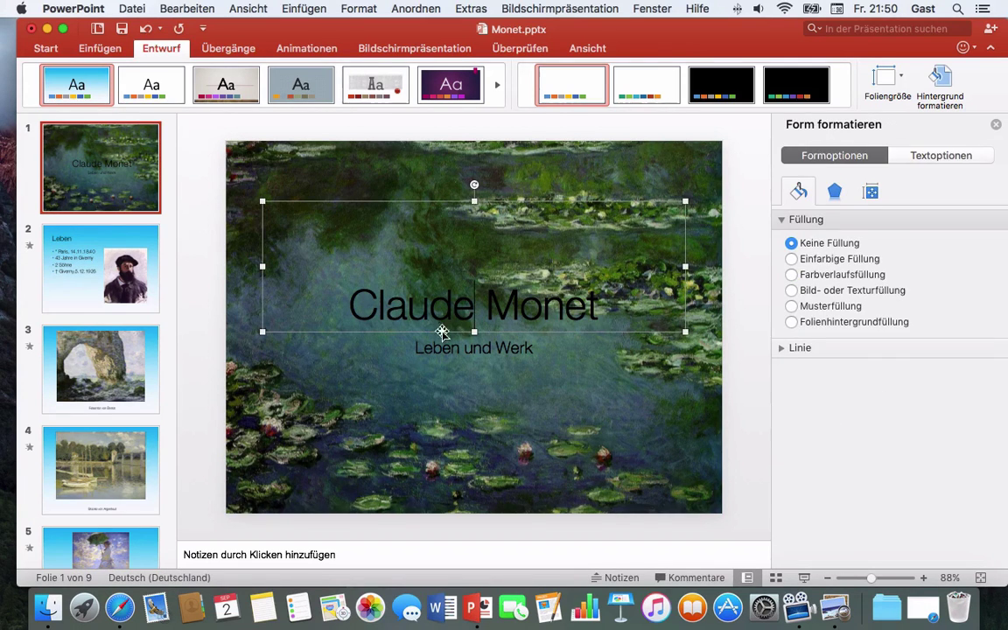
{"action": "mouse_move", "coordinate": [419, 332]}
{"action": "left_mouse_down"}
{"action": "mouse_move", "coordinate": [419, 379]}
{"action": "mouse_move", "coordinate": [419, 337]}
{"action": "left_mouse_up"}
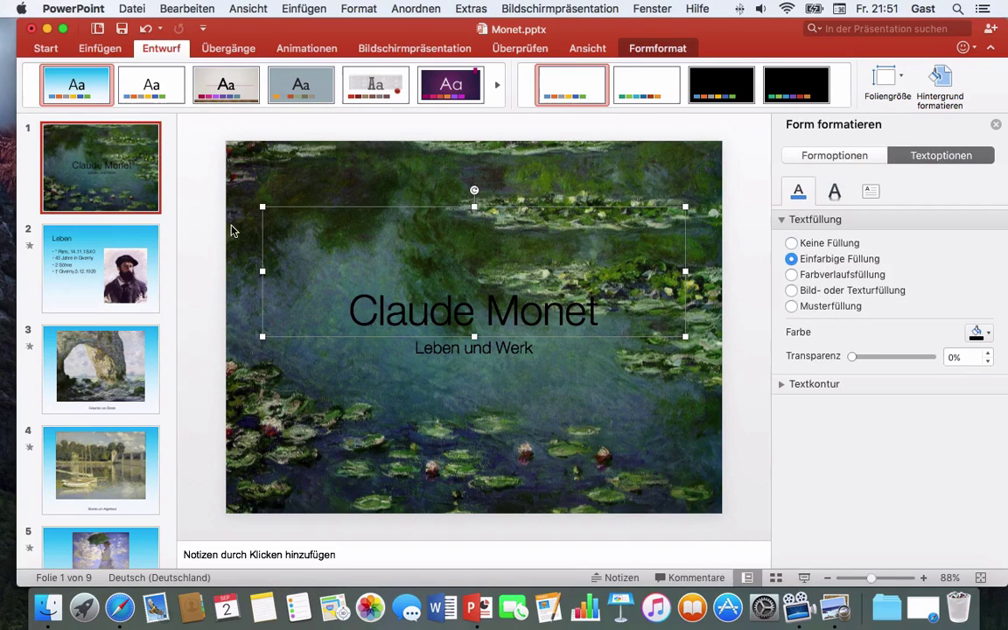
{"action": "left_click", "coordinate": [53, 51]}
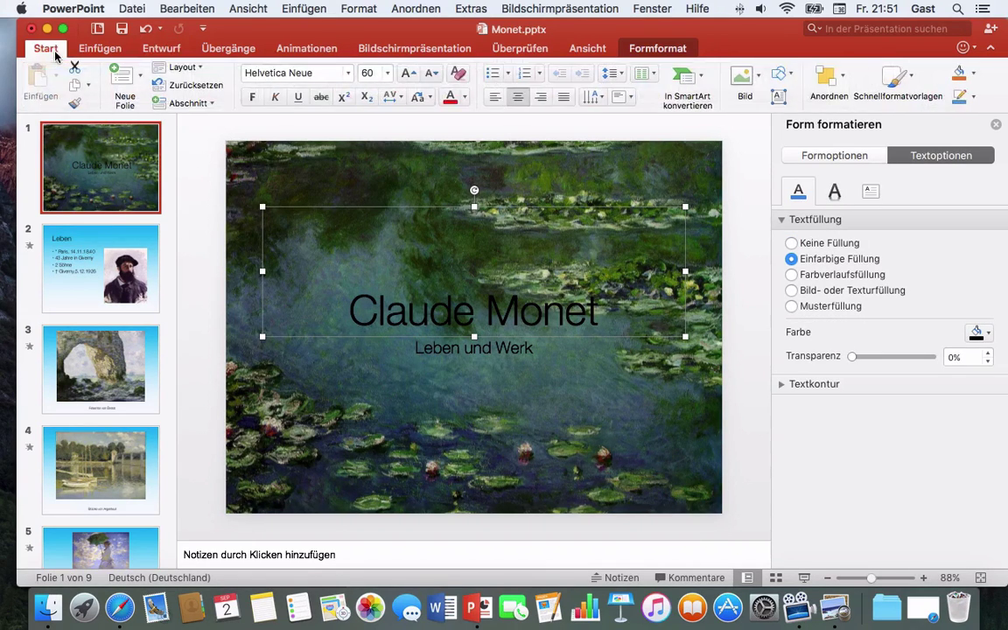
{"action": "left_click", "coordinate": [465, 97]}
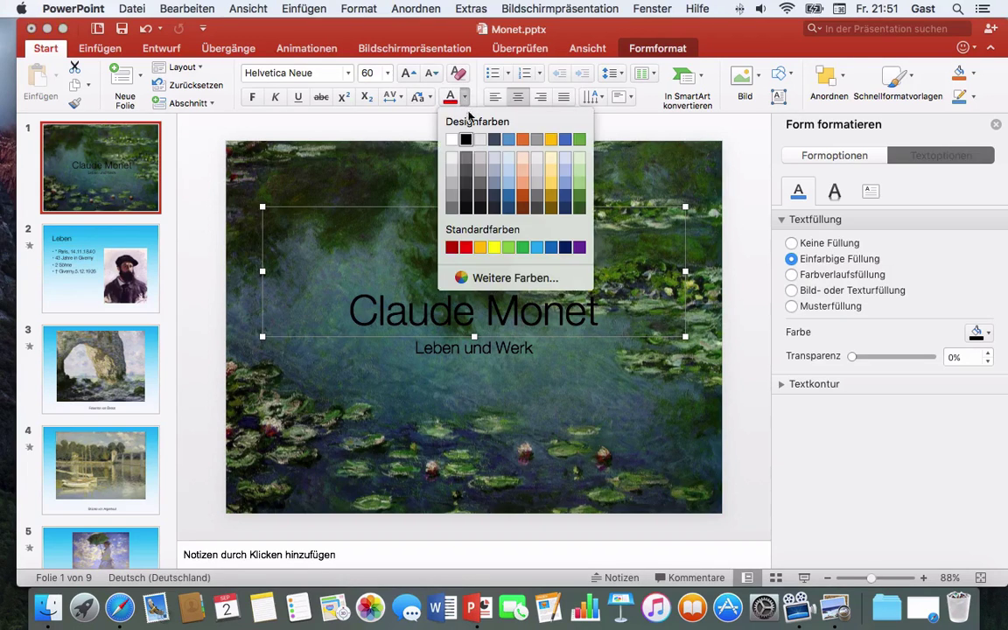
{"action": "left_click", "coordinate": [451, 139]}
Color the subtitle 'Leben und Werk' white as well.
{"action": "left_click", "coordinate": [464, 352]}
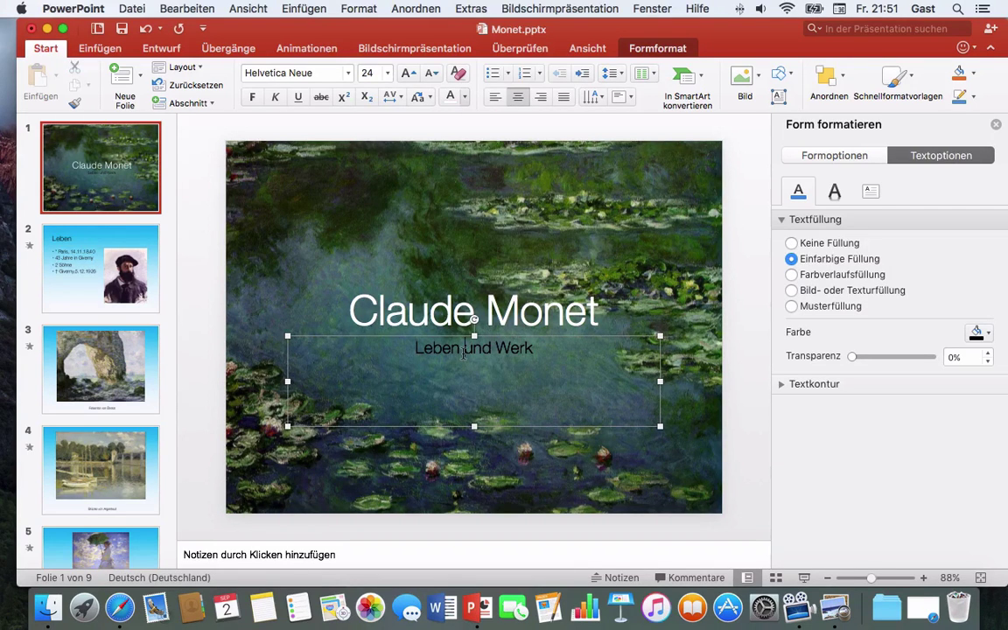
{"action": "left_click", "coordinate": [461, 337], "text": "shift"}
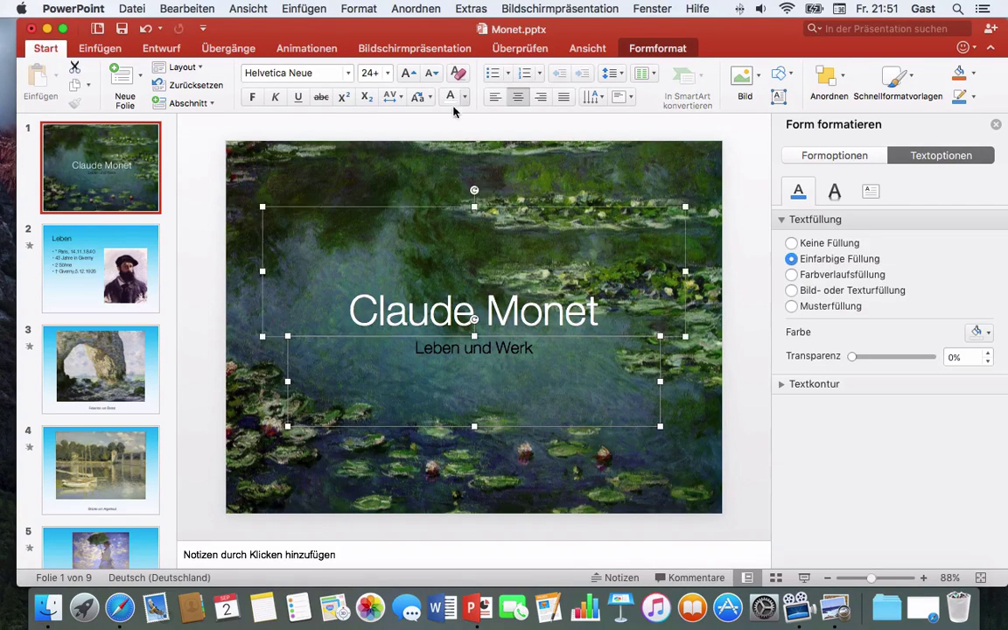
{"action": "left_click", "coordinate": [451, 96]}
{"action": "left_click", "coordinate": [751, 479]}
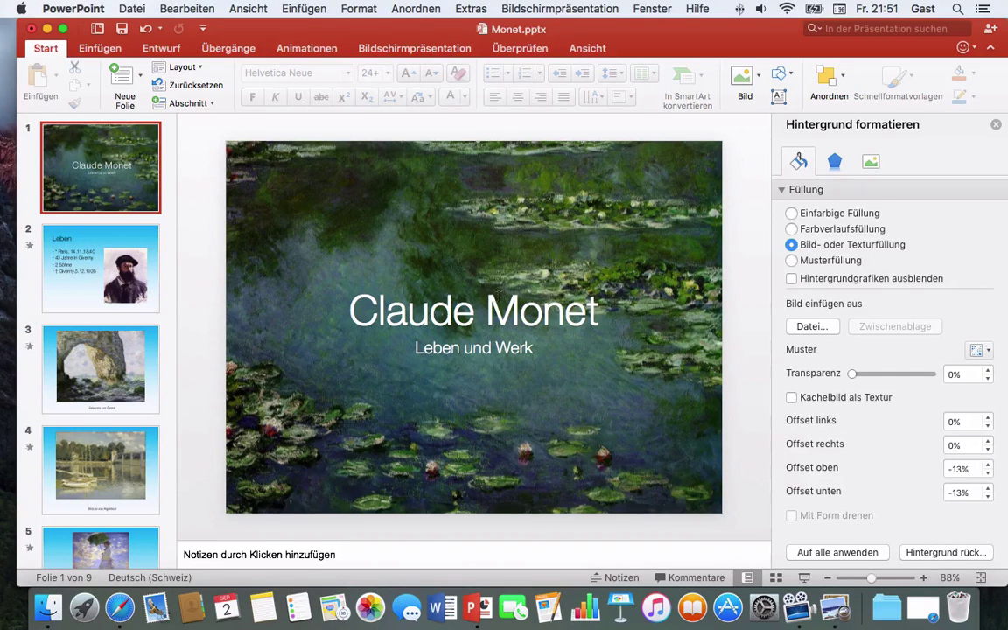
Apply an outer shadow preset to the 'Claude Monet' title text.
{"action": "left_click", "coordinate": [487, 302]}
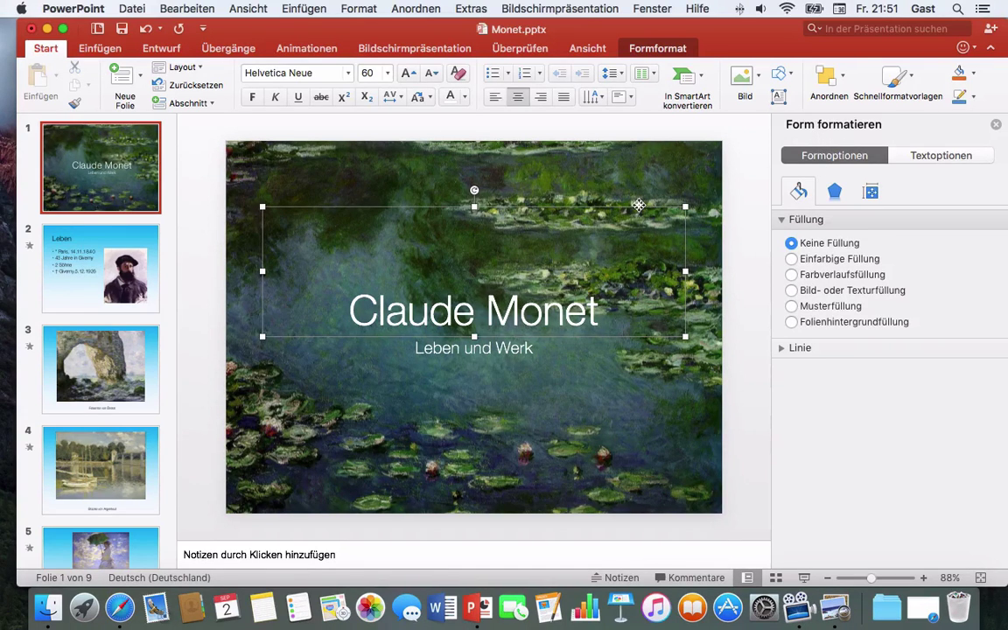
{"action": "left_click", "coordinate": [655, 55]}
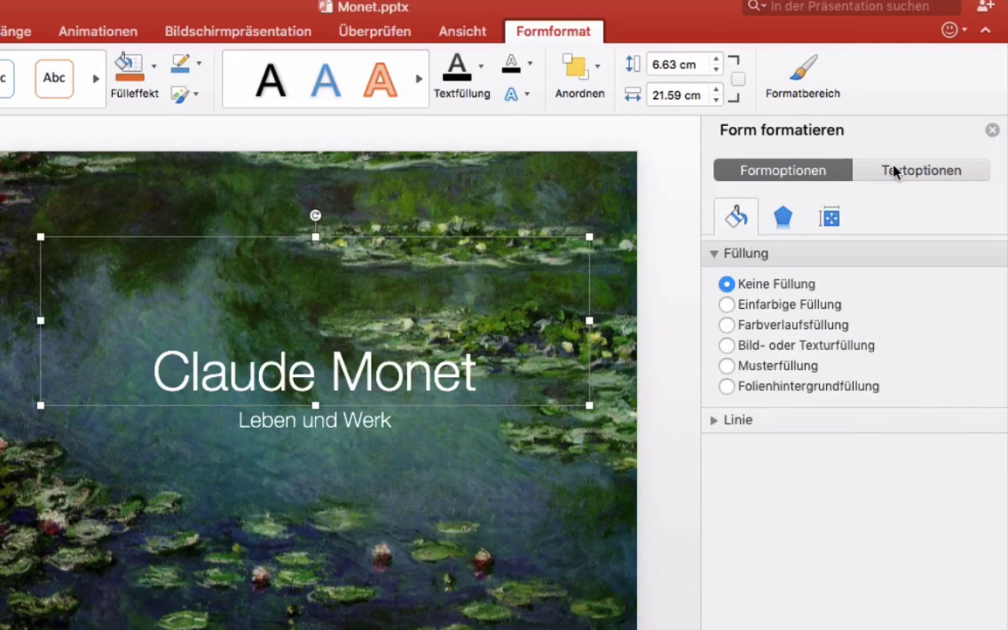
{"action": "left_click", "coordinate": [894, 170]}
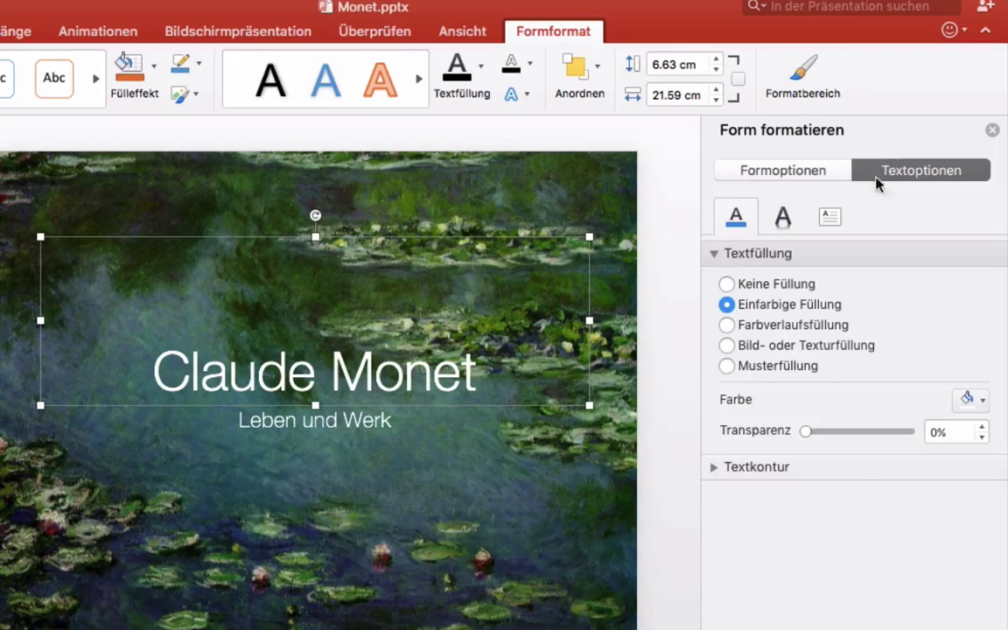
{"action": "left_click", "coordinate": [782, 218]}
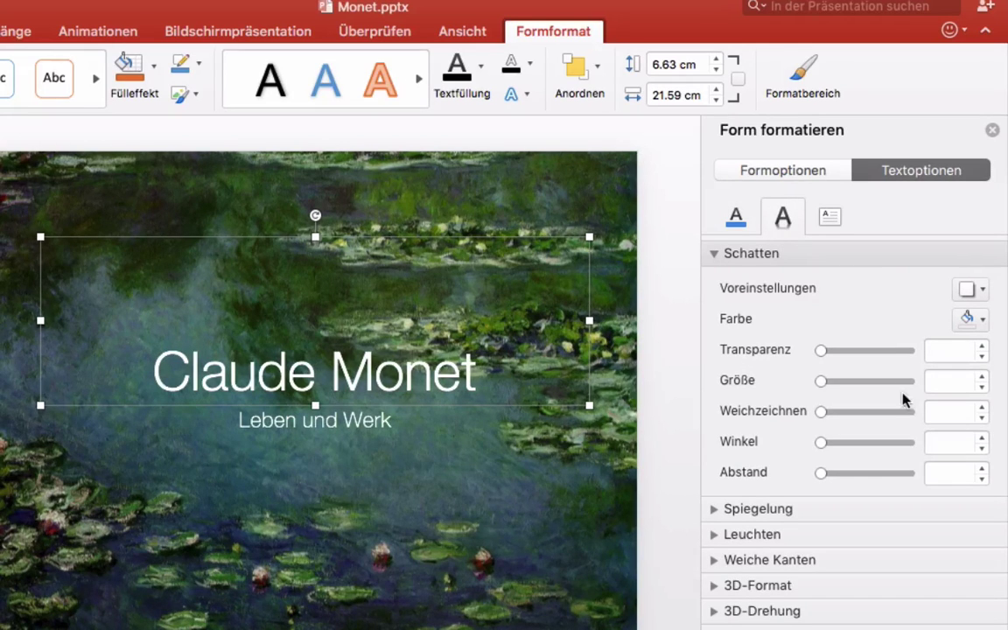
{"action": "left_click", "coordinate": [982, 290]}
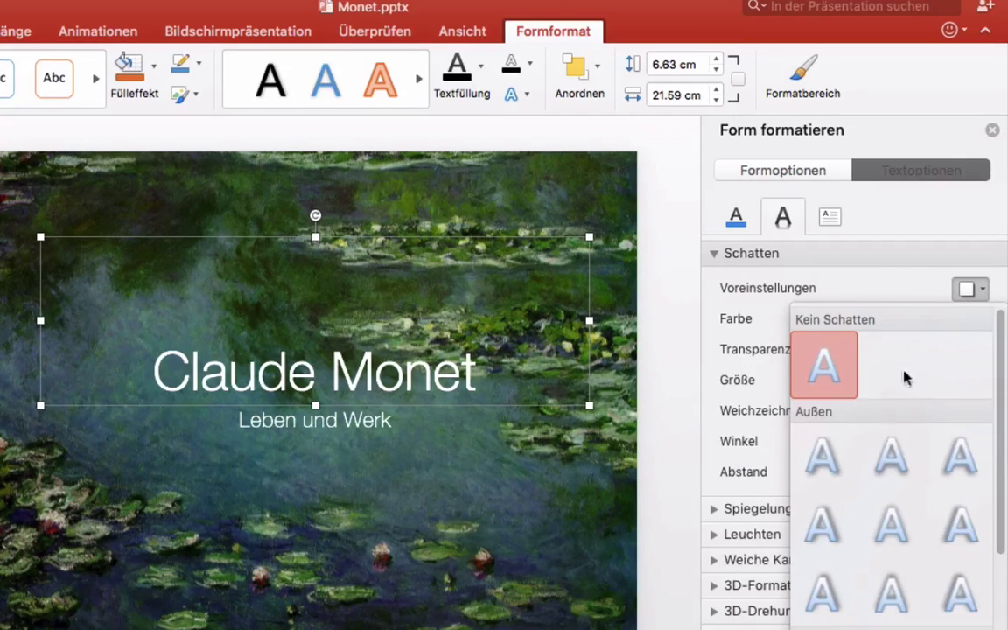
{"action": "left_click", "coordinate": [823, 462]}
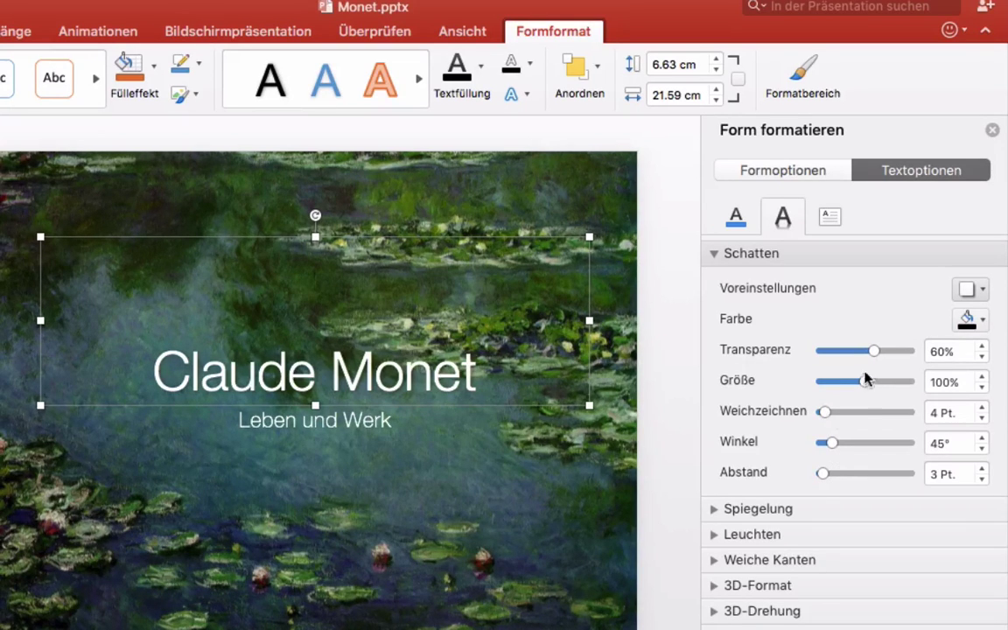
Set the shadow to 0% transparency, 8 Pt blur, 6 Pt distance and 78° angle.
{"action": "left_click_drag", "start_coordinate": [872, 350], "coordinate": [681, 353]}
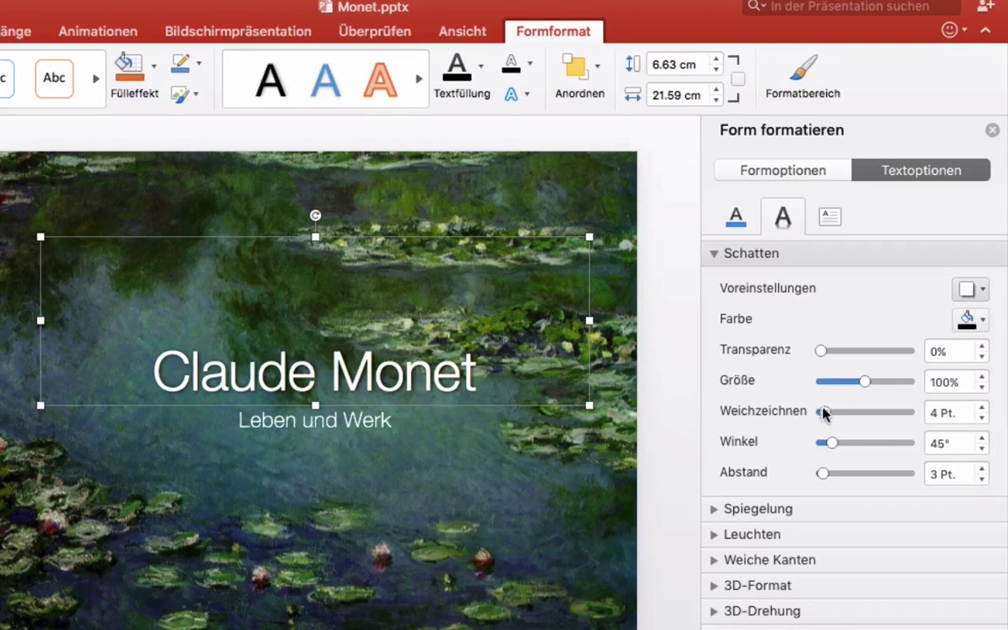
{"action": "left_click_drag", "start_coordinate": [824, 413], "coordinate": [832, 414]}
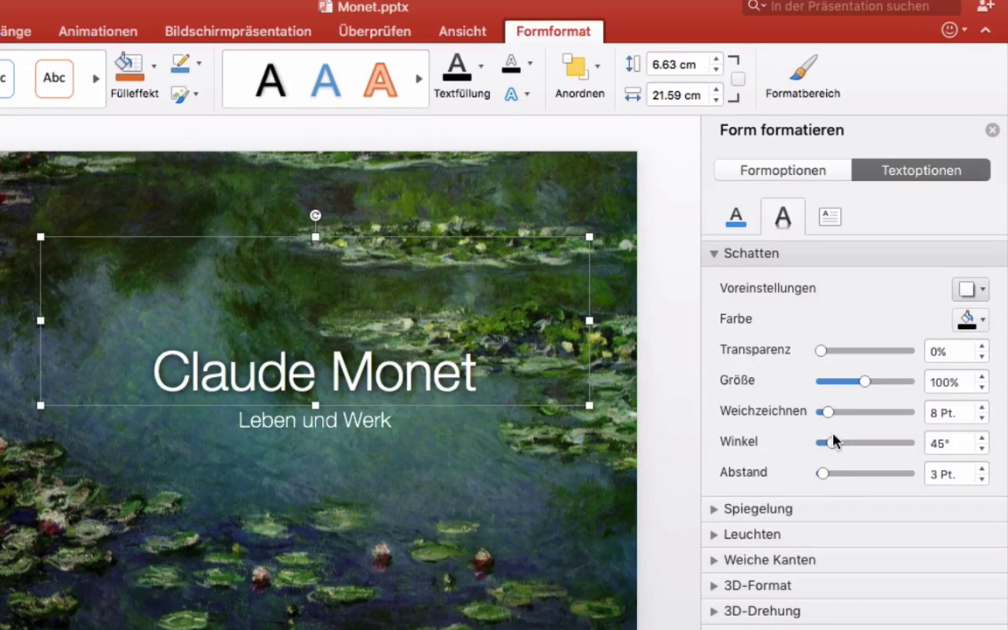
{"action": "mouse_move", "coordinate": [823, 473]}
{"action": "left_mouse_down"}
{"action": "mouse_move", "coordinate": [836, 473]}
{"action": "mouse_move", "coordinate": [827, 474]}
{"action": "left_mouse_up"}
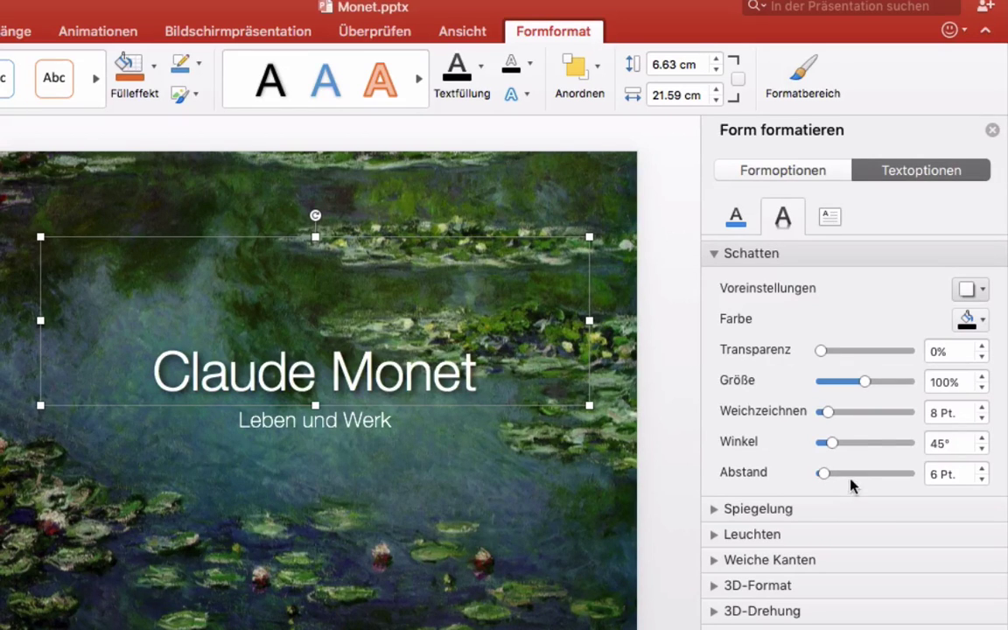
{"action": "mouse_move", "coordinate": [834, 445]}
{"action": "left_mouse_down"}
{"action": "mouse_move", "coordinate": [856, 441]}
{"action": "mouse_move", "coordinate": [844, 443]}
{"action": "left_mouse_up"}
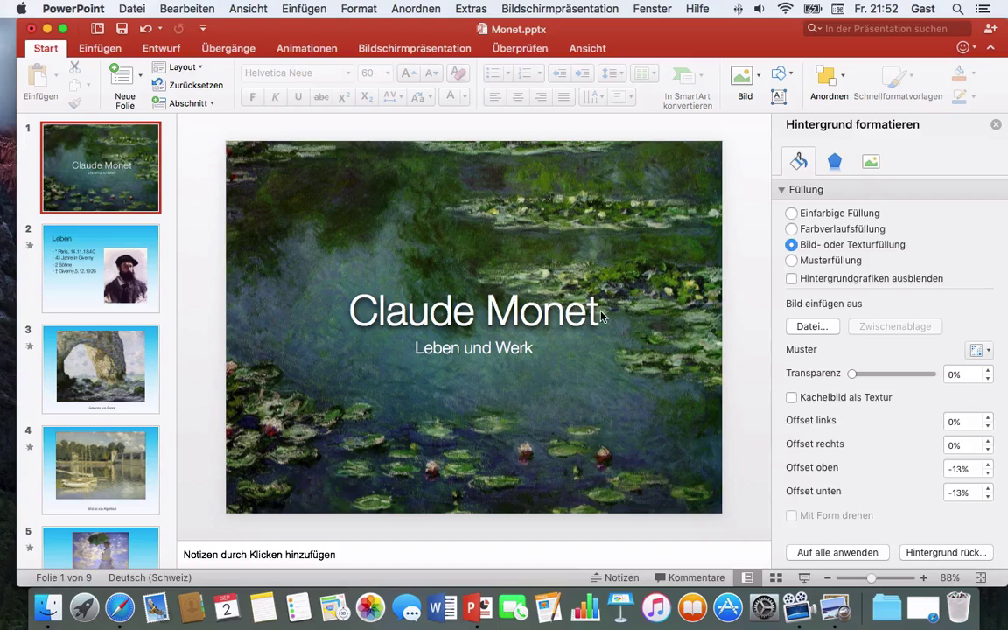
Set the 'Claude Monet' title text to 72 pt.
{"action": "left_click", "coordinate": [592, 311]}
{"action": "triple_click", "coordinate": [591, 310]}
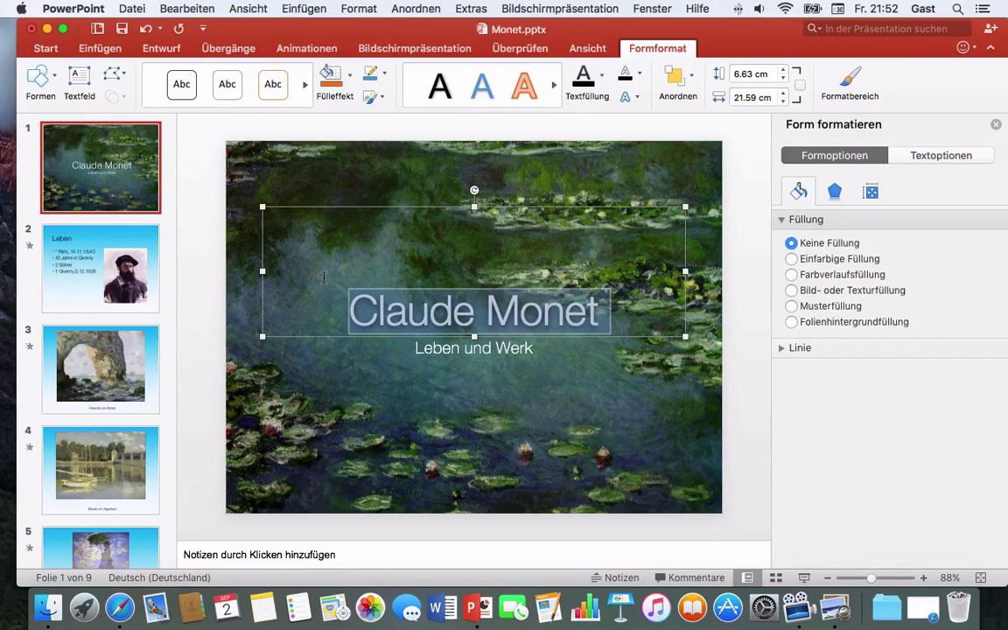
{"action": "left_click", "coordinate": [46, 48]}
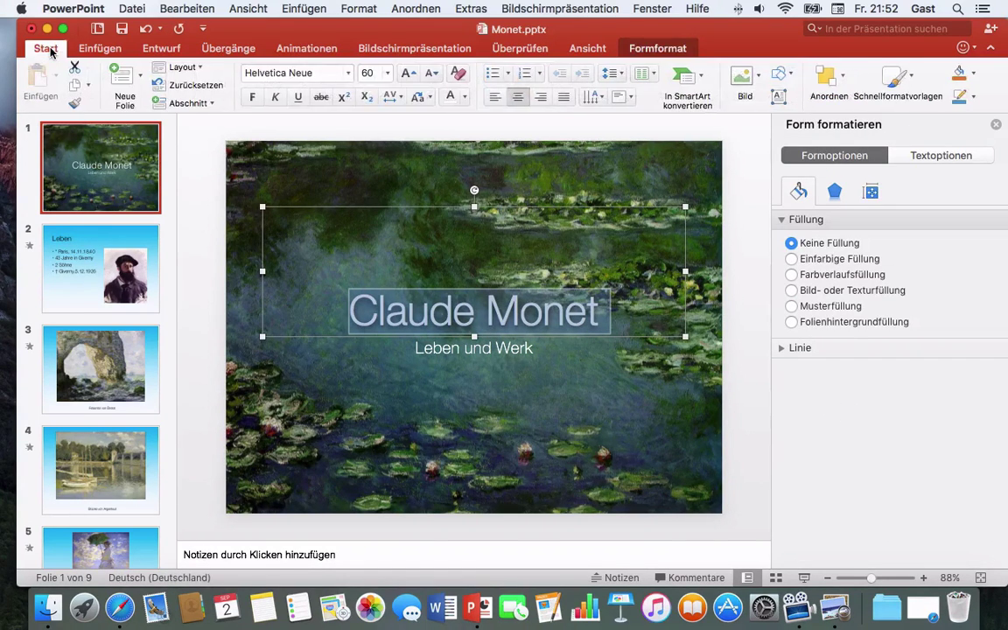
{"action": "left_click", "coordinate": [388, 78]}
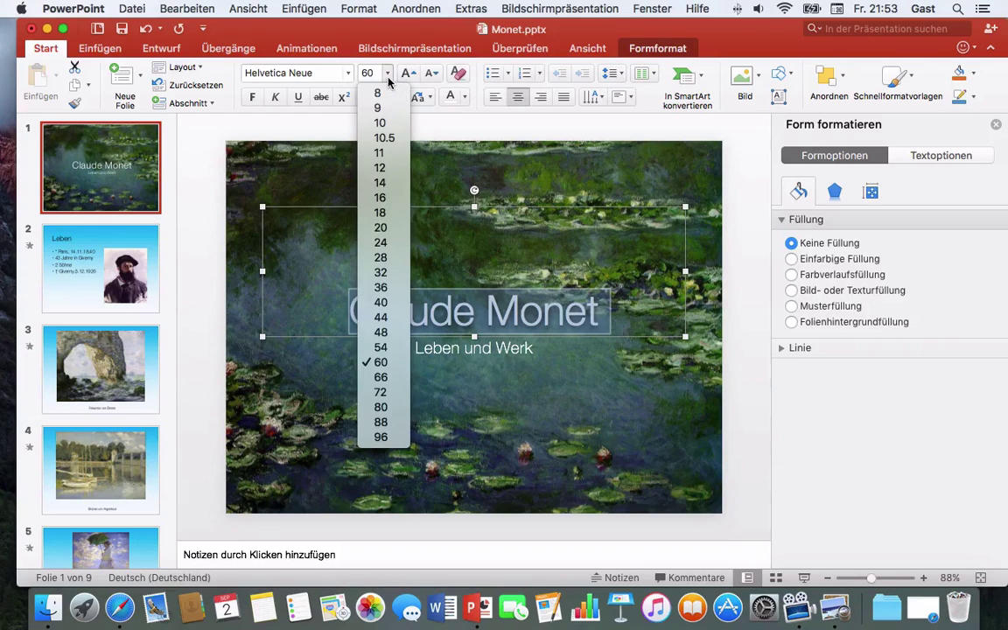
{"action": "left_click", "coordinate": [379, 392]}
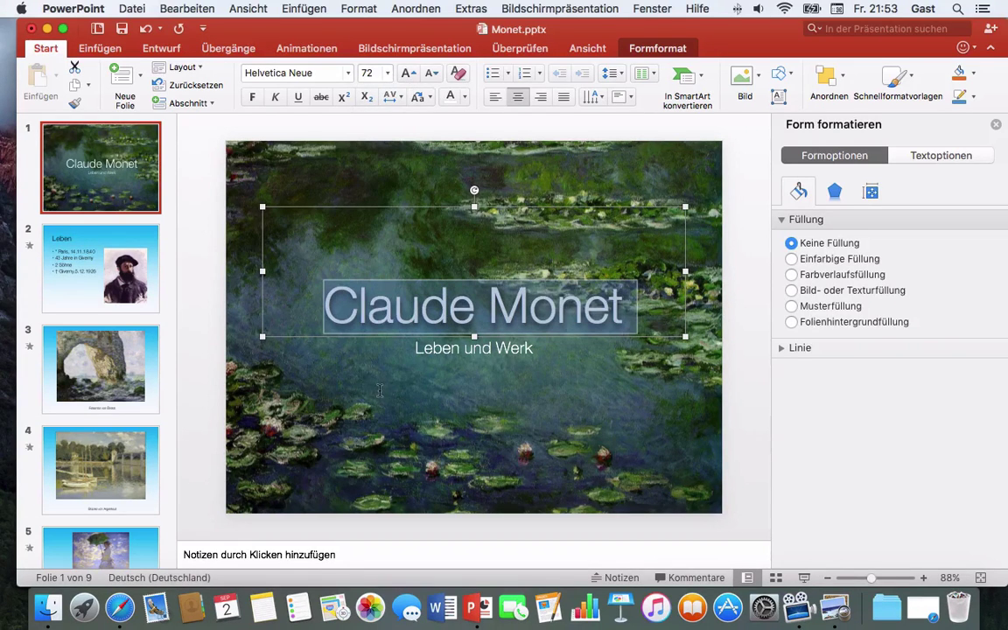
Set the subtitle 'Leben und Werk' to 36 pt.
{"action": "left_click", "coordinate": [439, 344]}
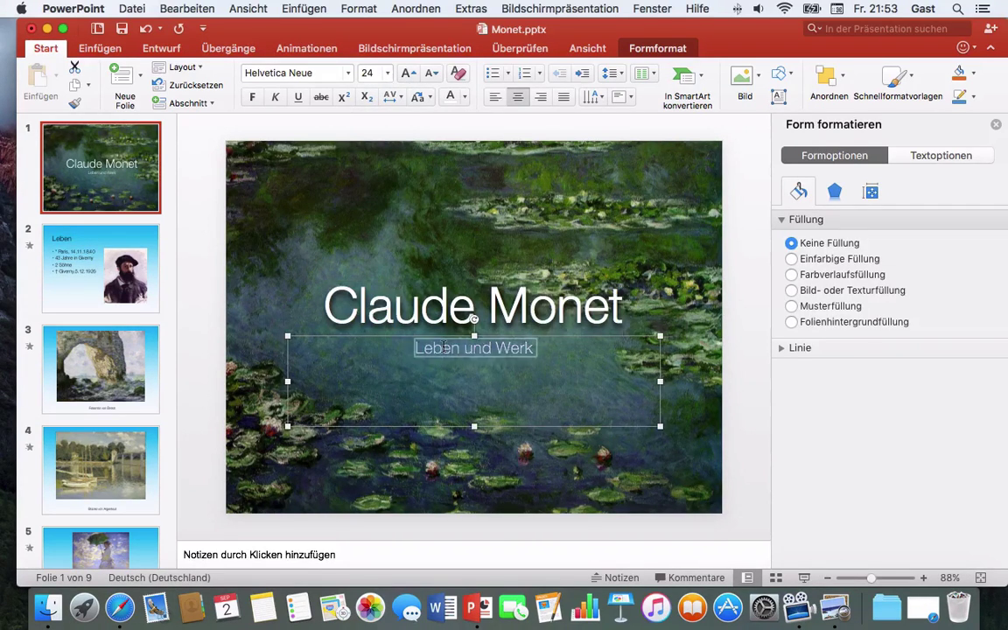
{"action": "double_click", "coordinate": [442, 346]}
{"action": "triple_click", "coordinate": [442, 346]}
{"action": "left_click", "coordinate": [388, 74]}
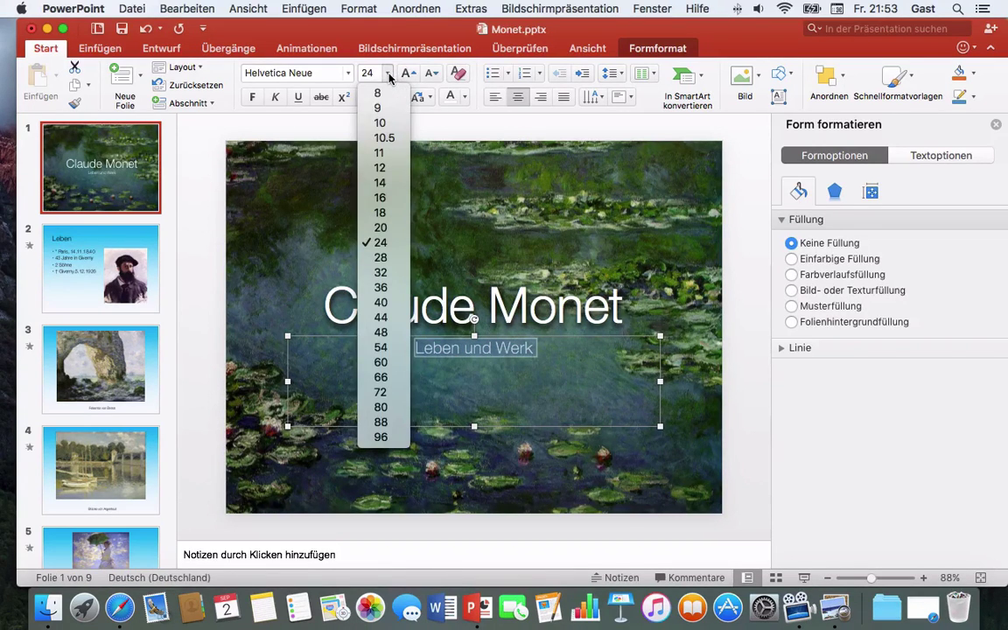
{"action": "left_click", "coordinate": [382, 287]}
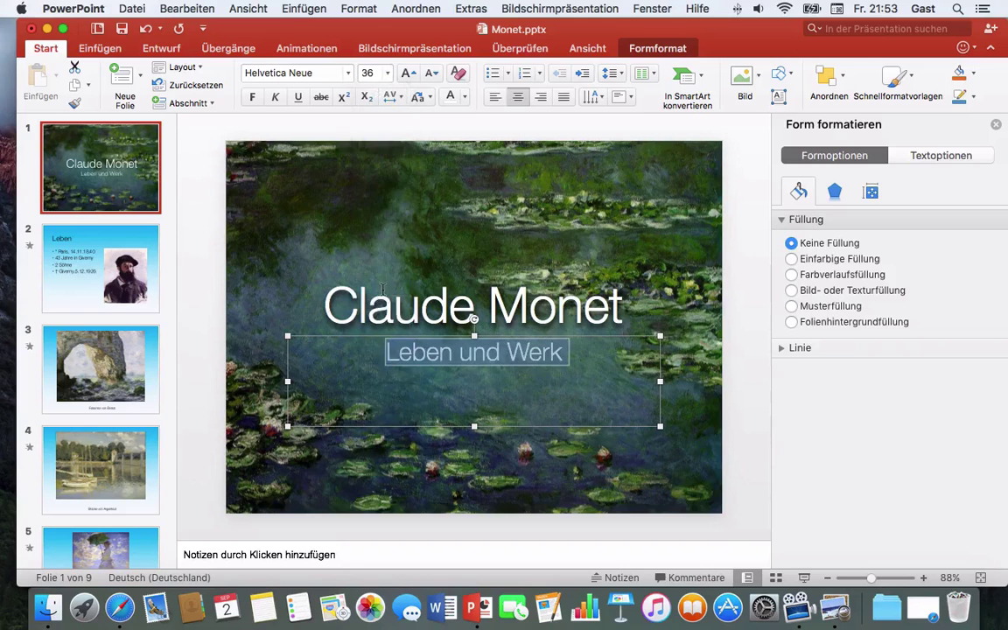
{"action": "left_click", "coordinate": [201, 169]}
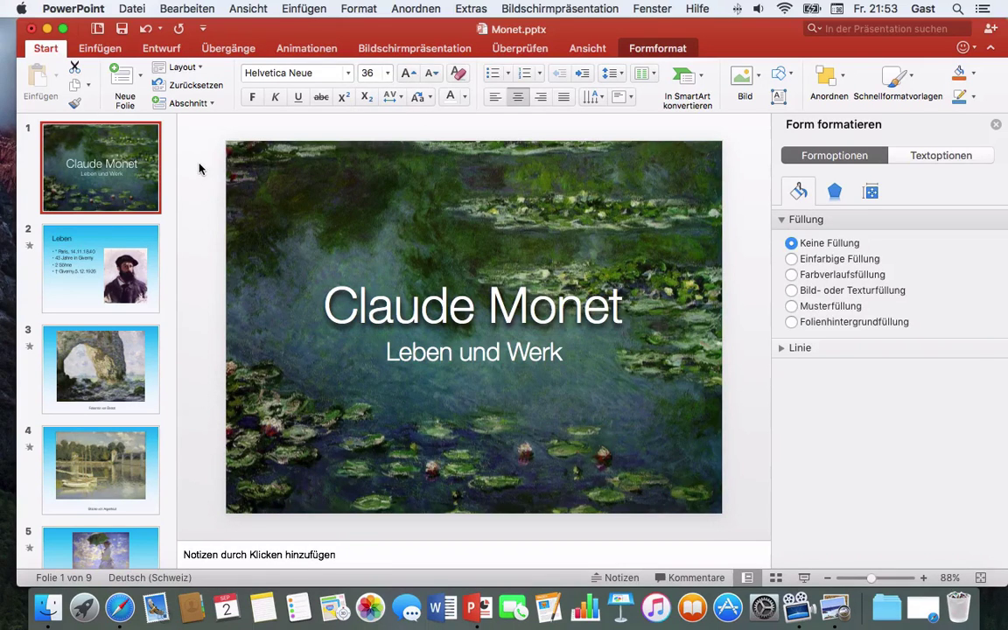